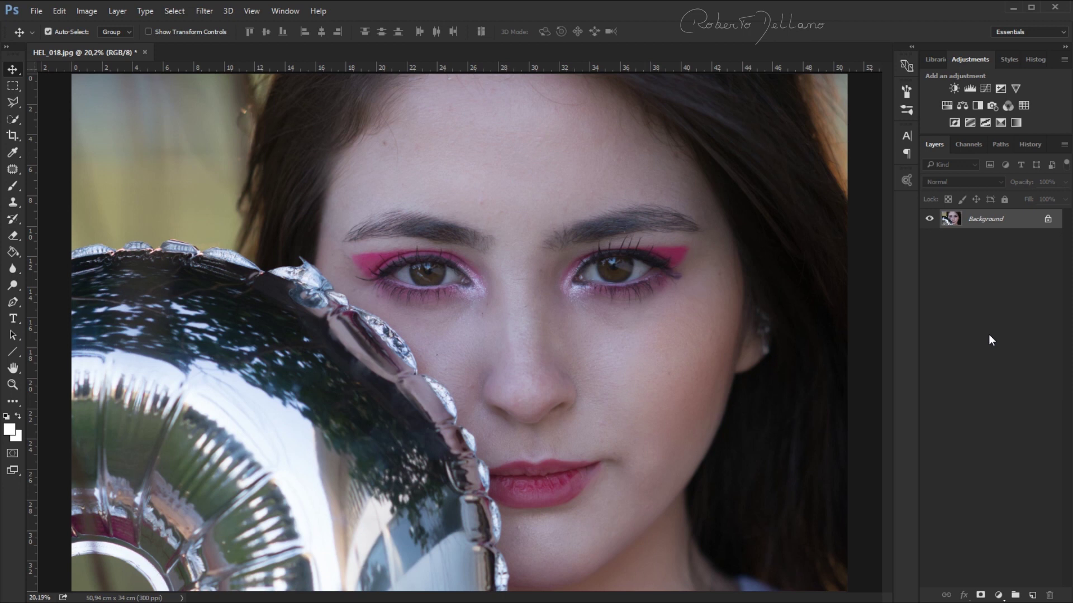
Duplicate the Background layer, and duplicate the resulting copy once more
{"action": "key", "text": "ctrl+j"}
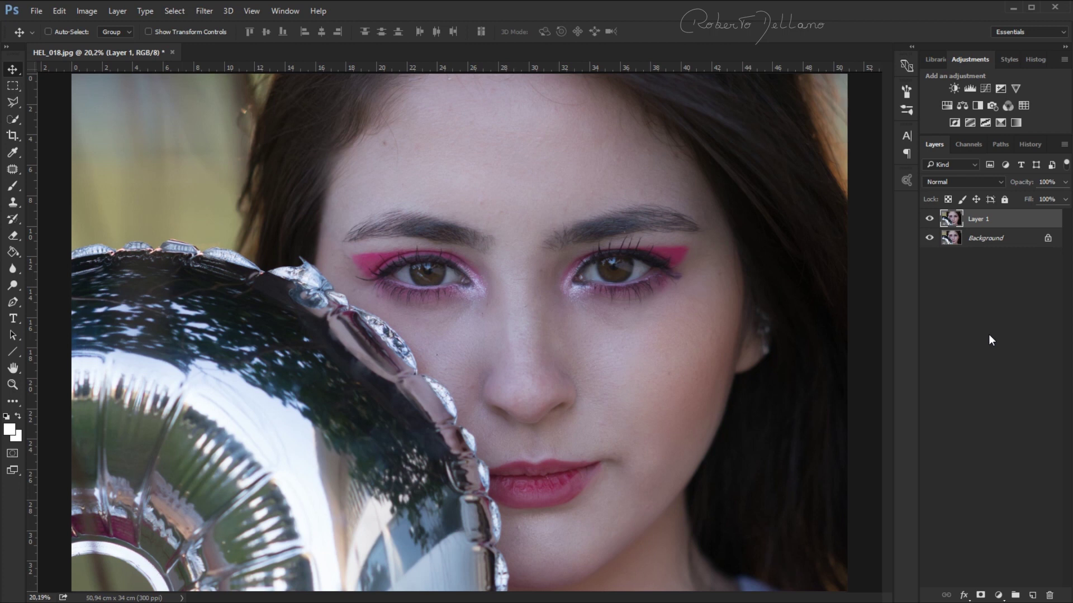
{"action": "key", "text": "ctrl"}
{"action": "key", "text": "ctrl+j"}
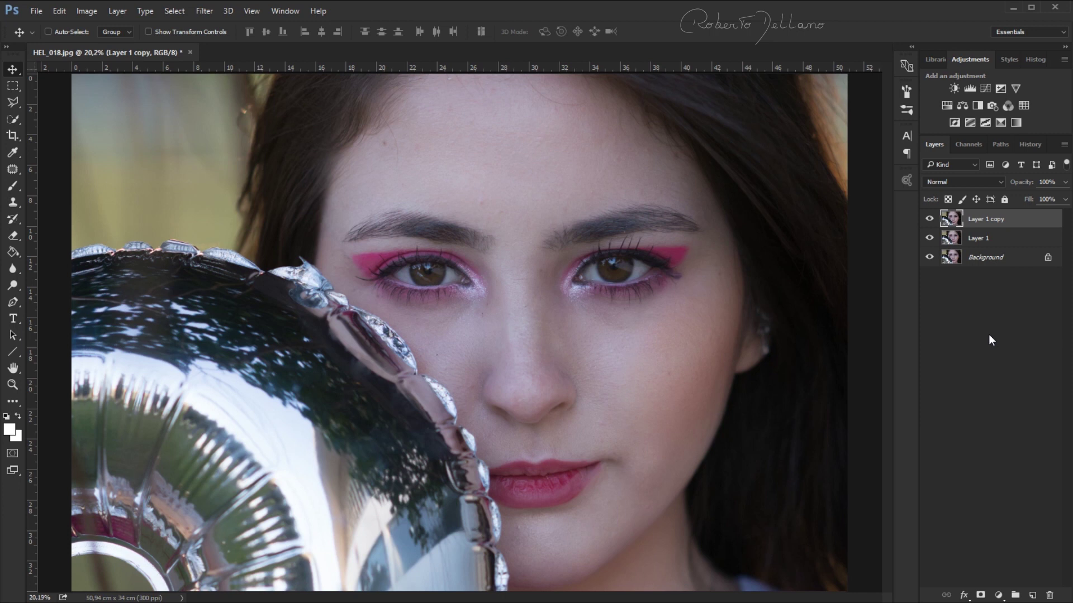
Rename the topmost layer copy as Layer 2
{"action": "double_click", "coordinate": [1000, 222]}
{"action": "left_click", "coordinate": [1011, 219]}
{"action": "key", "text": "BackSpace"}
{"action": "key", "text": "BackSpace"}
{"action": "key", "text": "BackSpace"}
{"action": "key", "text": "BackSpace"}
{"action": "key", "text": "BackSpace"}
{"action": "key", "text": "BackSpace"}
{"action": "key", "text": "Return"}
Group Layer 1 and Layer 2 together and set the group's blend mode to Overlay
{"action": "key", "text": "ctrl"}
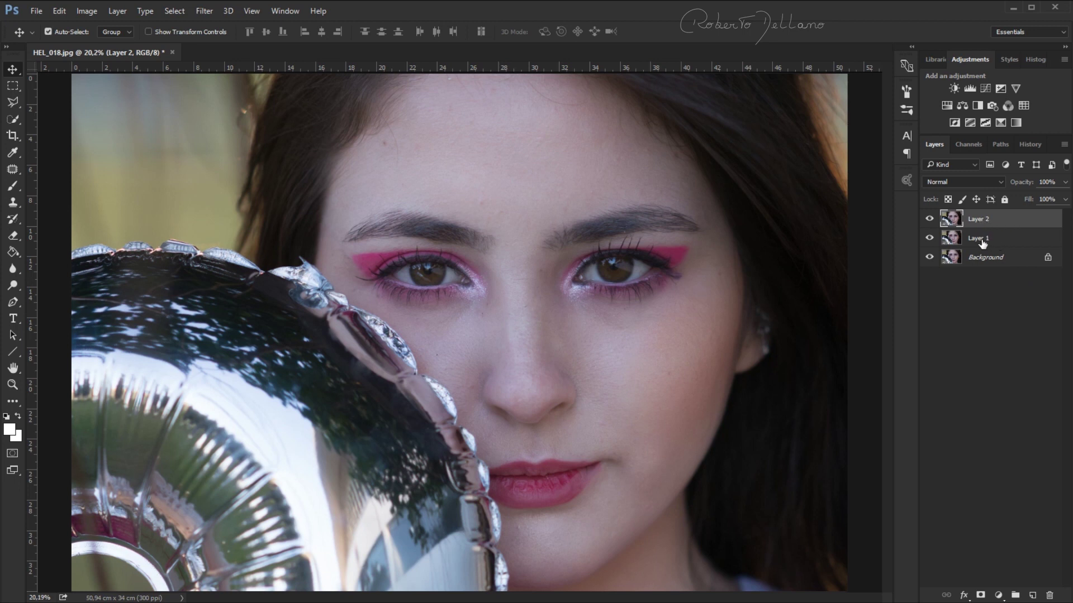
{"action": "left_click", "coordinate": [982, 242], "text": "ctrl"}
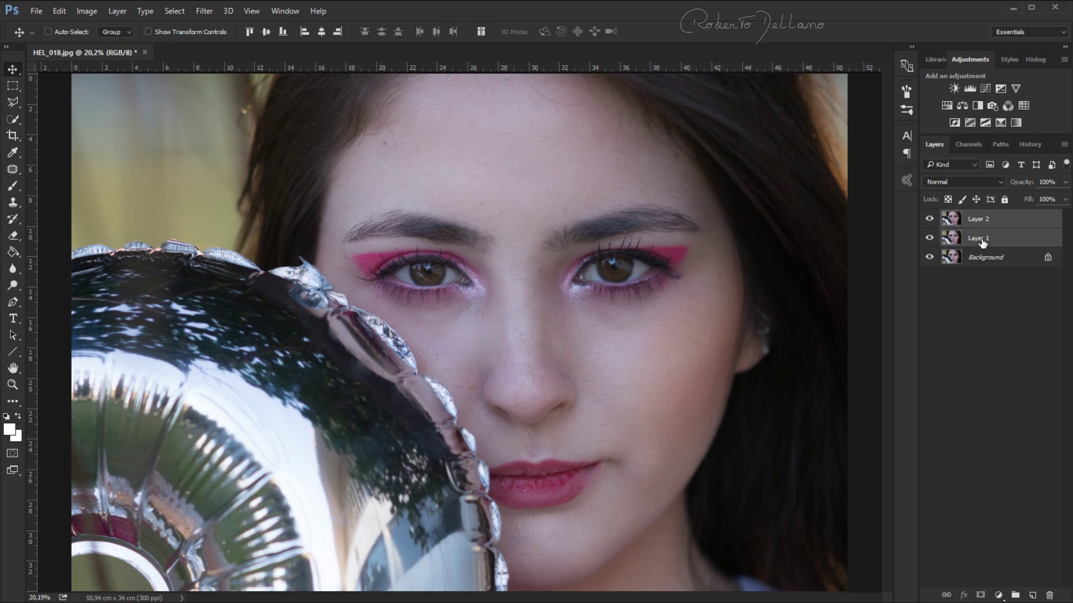
{"action": "key", "text": "ctrl"}
{"action": "key", "text": "ctrl+g"}
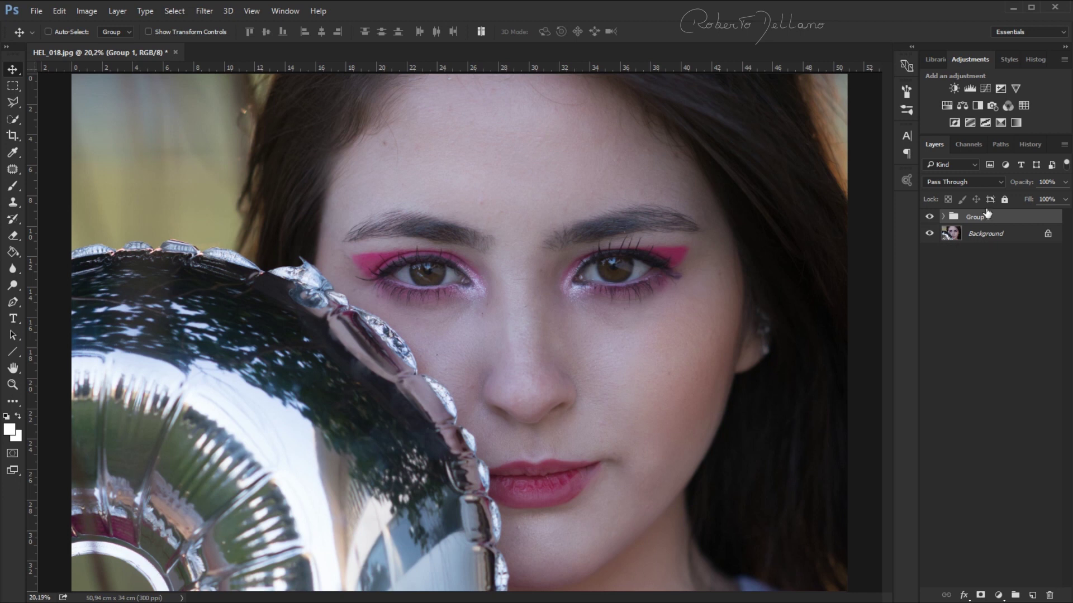
{"action": "left_click", "coordinate": [1000, 182]}
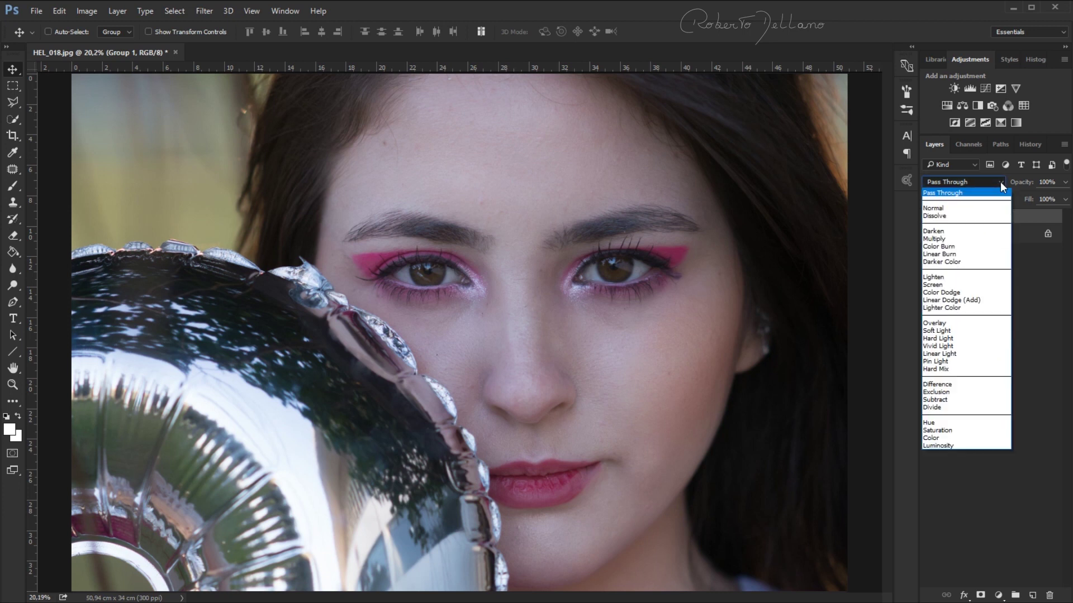
{"action": "left_click", "coordinate": [946, 323]}
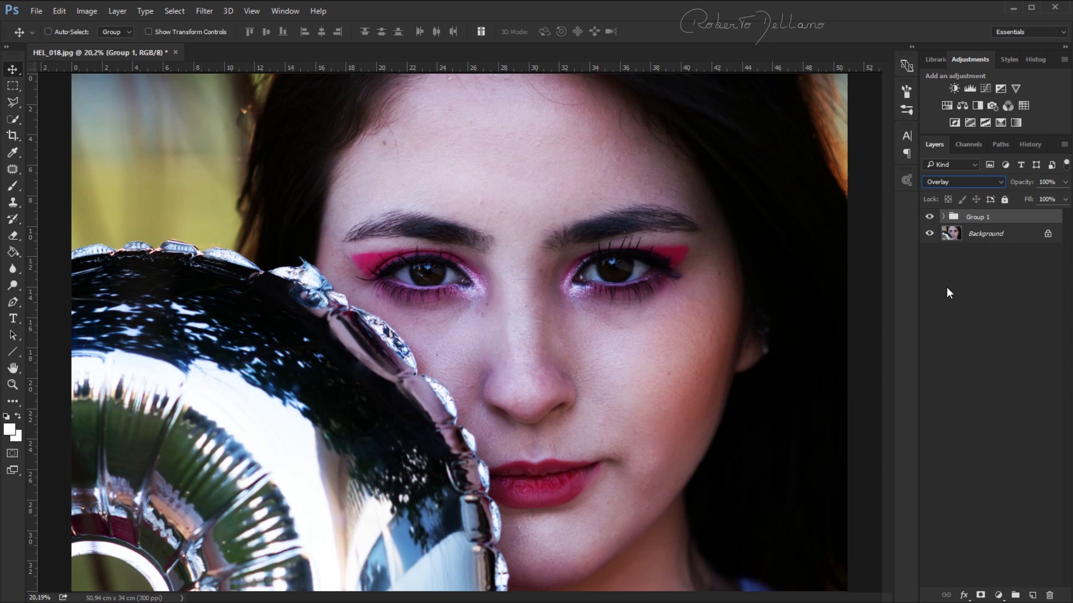
Invert the colors of Layer 2 inside the group and set its blend mode to Vivid Light
{"action": "left_click", "coordinate": [943, 217]}
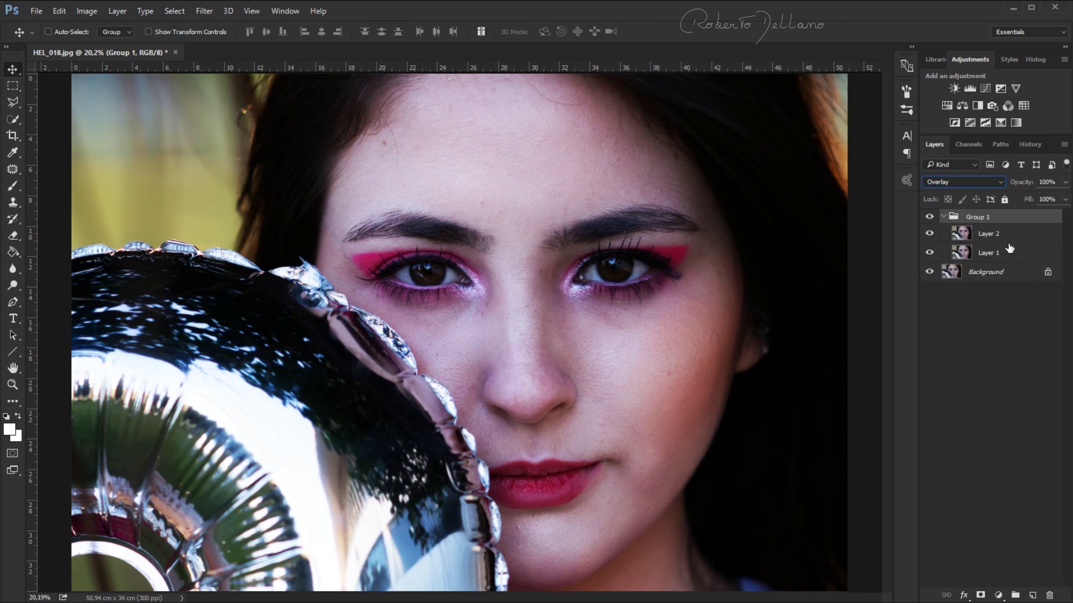
{"action": "left_click", "coordinate": [988, 238]}
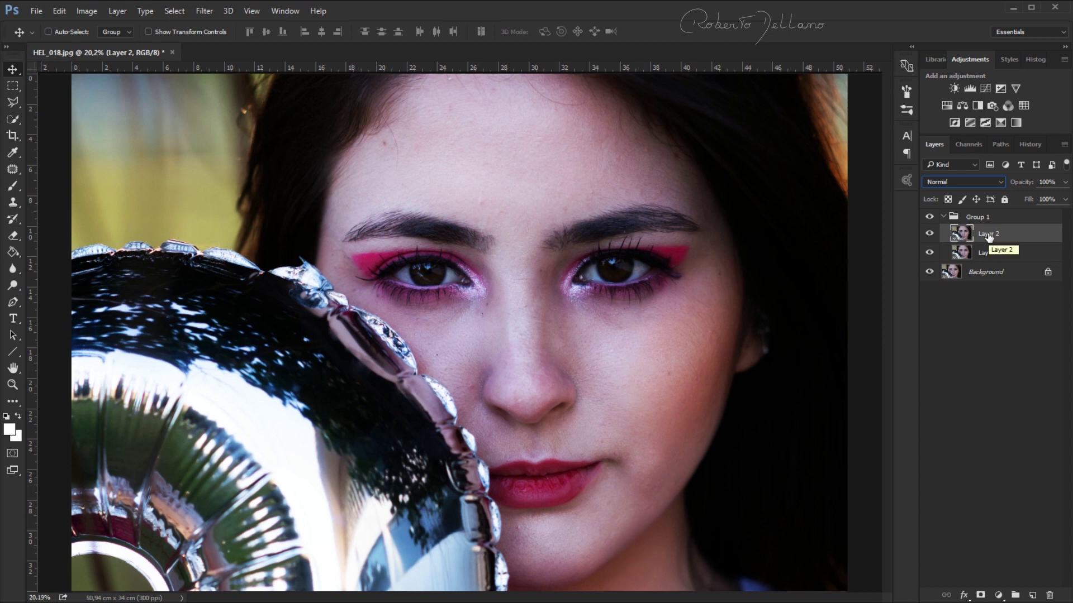
{"action": "key", "text": "ctrl"}
{"action": "key", "text": "ctrl+f"}
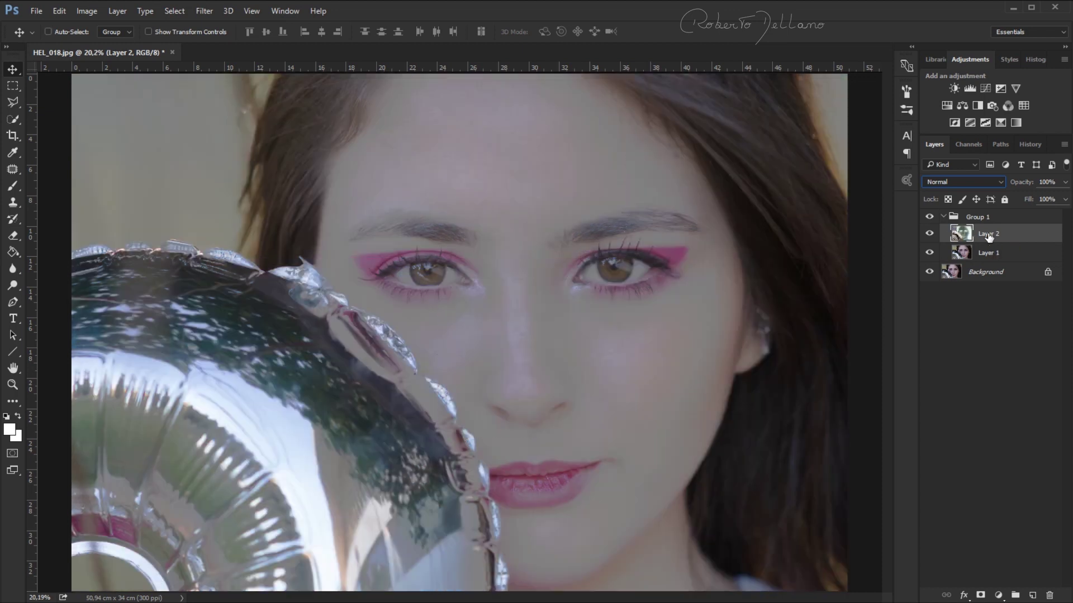
{"action": "left_click", "coordinate": [999, 180]}
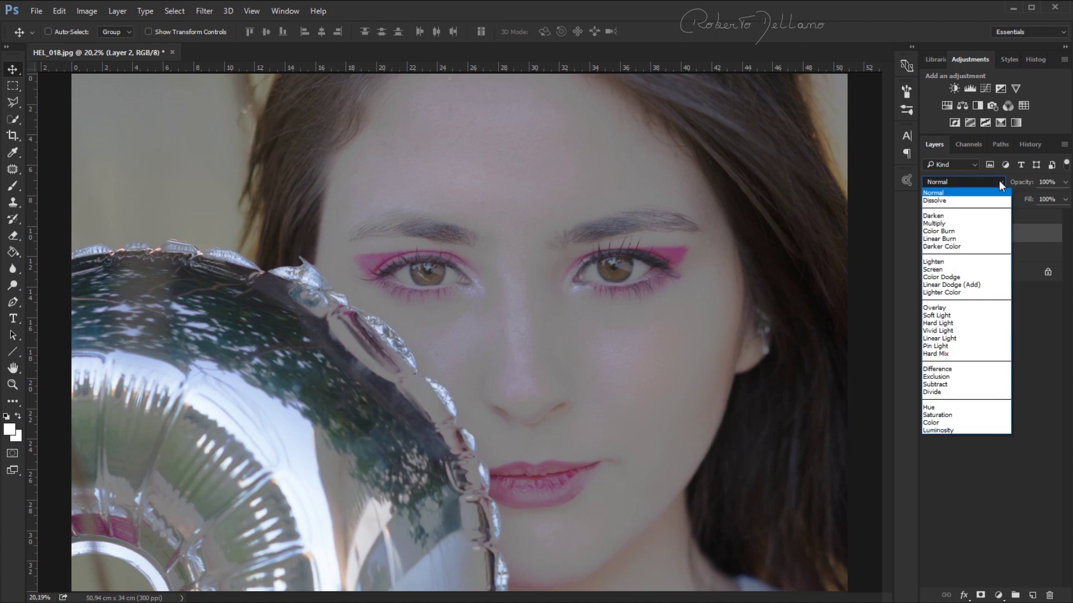
{"action": "left_click", "coordinate": [947, 331]}
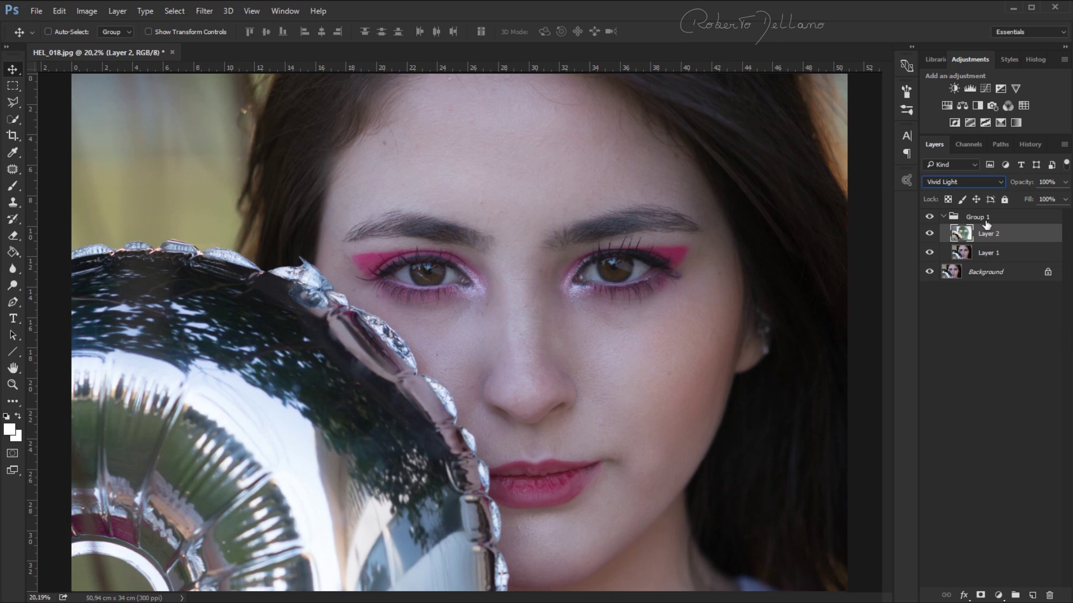
Compare the portrait with Group 1 hidden and shown
{"action": "left_click", "coordinate": [929, 218]}
{"action": "left_click", "coordinate": [930, 218]}
{"action": "left_click", "coordinate": [929, 218]}
{"action": "left_click", "coordinate": [930, 218]}
Apply a Surface Blur to Layer 2 with a radius of 4 pixels and a threshold of 50 levels
{"action": "key", "text": "z"}
{"action": "left_click_drag", "start_coordinate": [327, 213], "coordinate": [682, 335]}
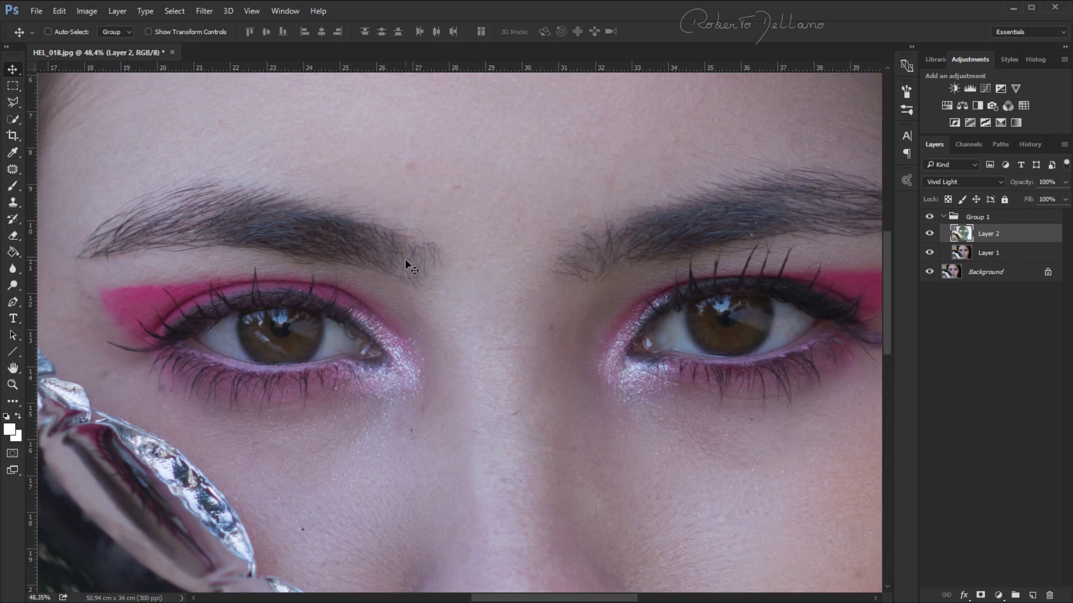
{"action": "left_click", "coordinate": [204, 11]}
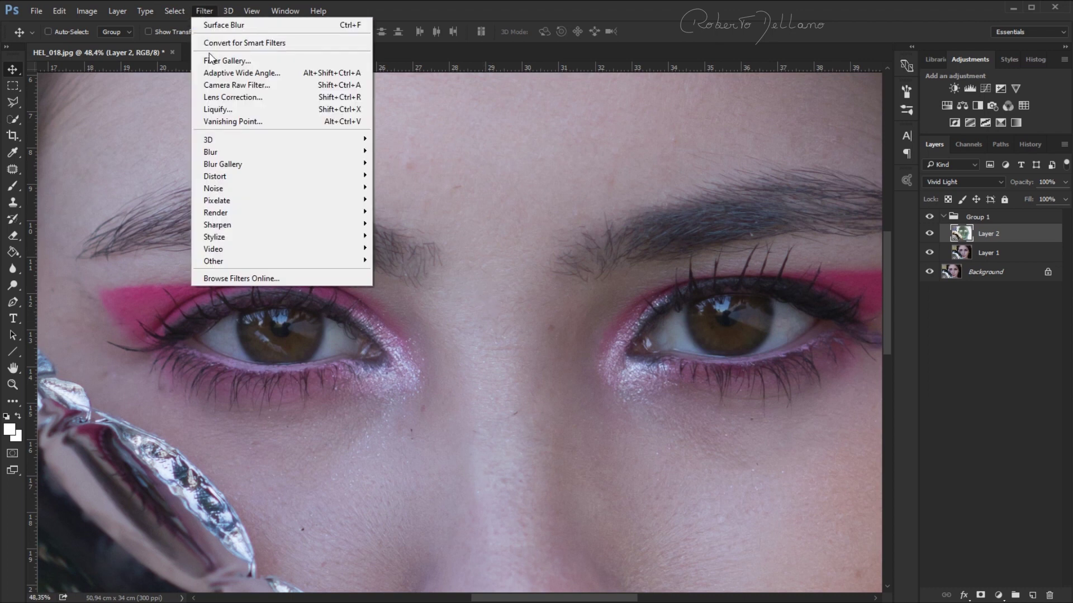
{"action": "mouse_move", "coordinate": [255, 155]}
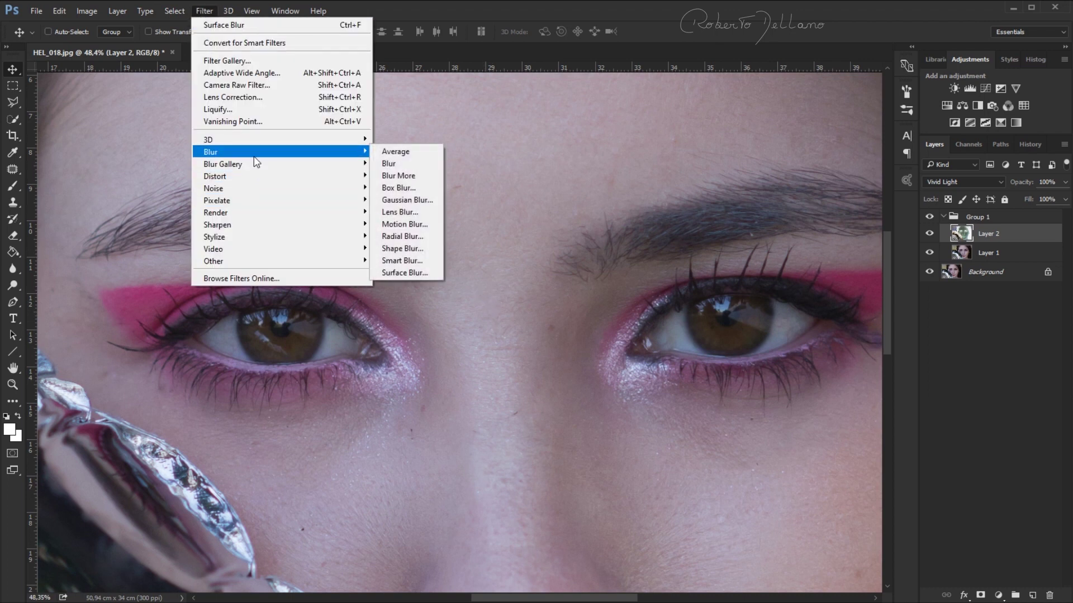
{"action": "left_click", "coordinate": [400, 272]}
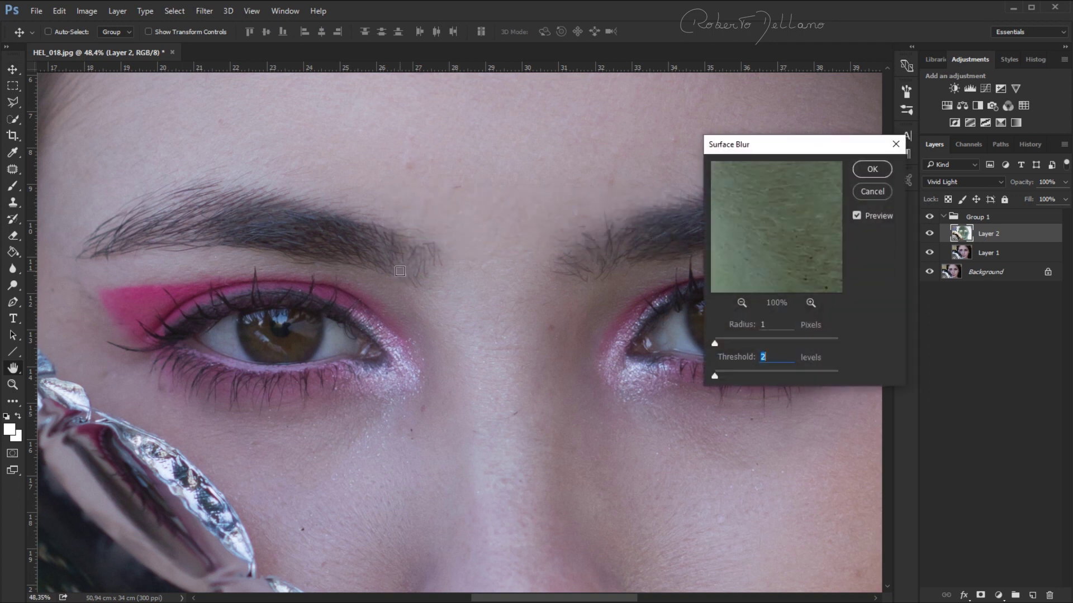
{"action": "left_click_drag", "start_coordinate": [819, 143], "coordinate": [728, 132]}
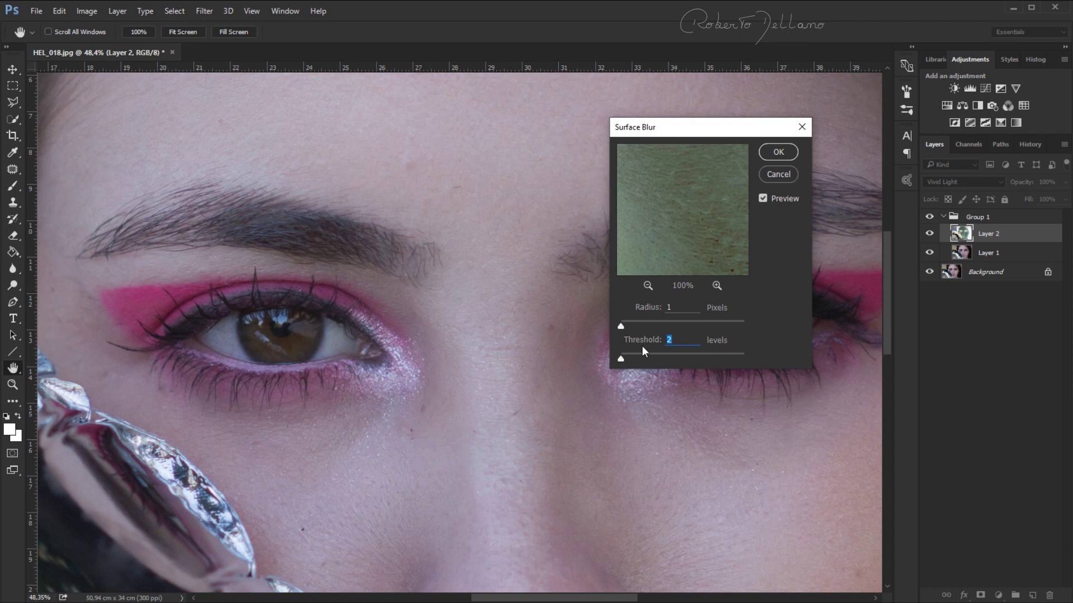
{"action": "double_click", "coordinate": [675, 308]}
{"action": "type", "text": "4"}
{"action": "key", "text": "Tab"}
{"action": "type", "text": "50"}
{"action": "left_click_drag", "start_coordinate": [705, 360], "coordinate": [722, 362]}
{"action": "type", "text": "50"}
{"action": "left_click", "coordinate": [776, 153]}
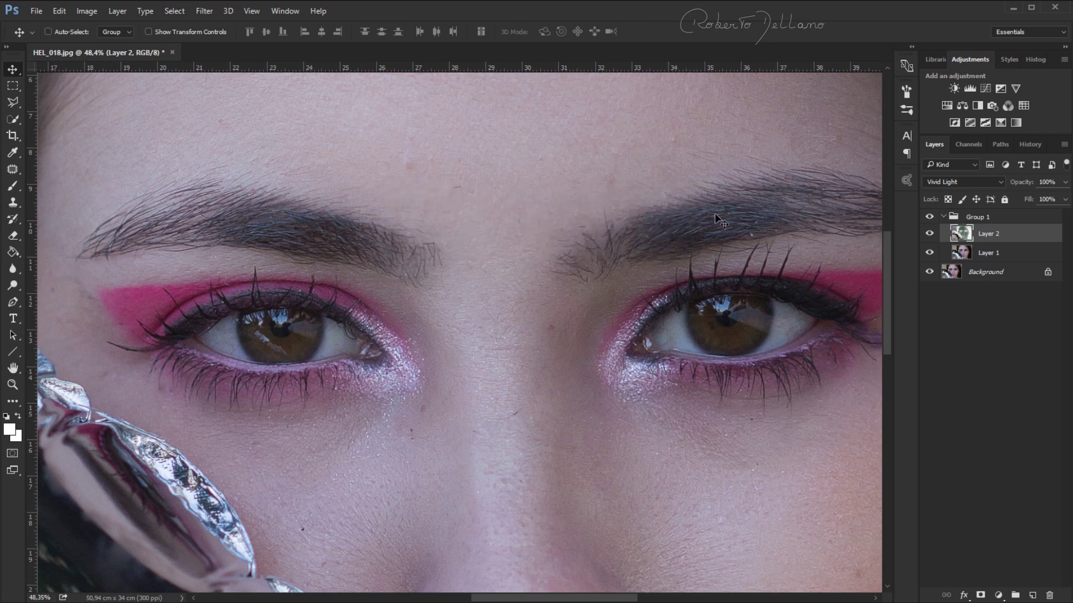
Collapse Group 1 and rename it Nitidez
{"action": "left_click", "coordinate": [943, 217]}
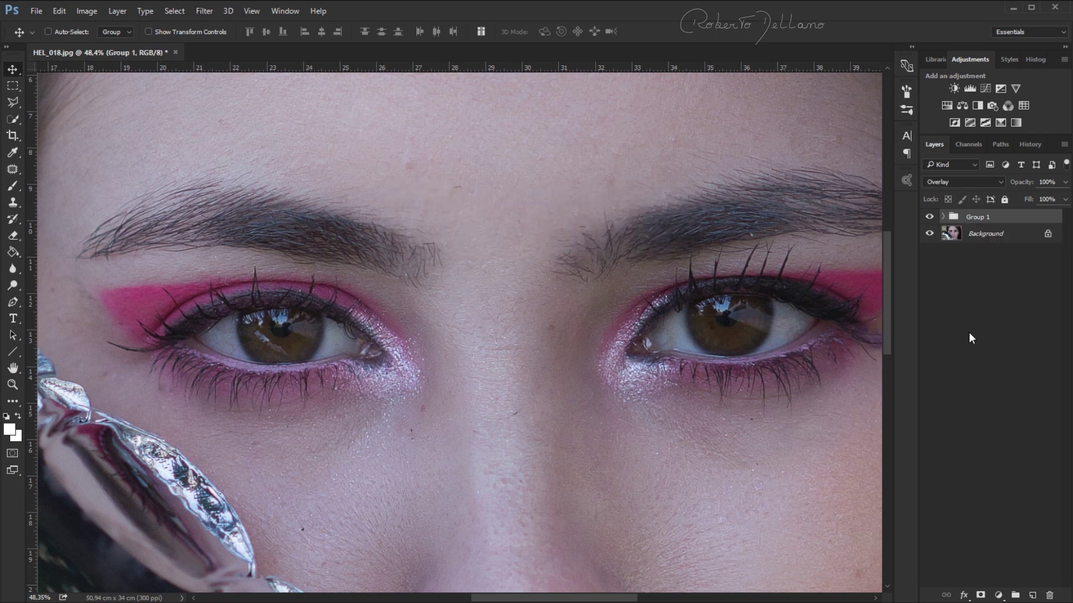
{"action": "double_click", "coordinate": [980, 218]}
{"action": "type", "text": "Nitidez"}
{"action": "key", "text": "Return"}
Duplicate the Nitidez group to strengthen the sharpening, try a second duplicate, and delete that extra one
{"action": "key", "text": "ctrl"}
{"action": "key", "text": "ctrl+j"}
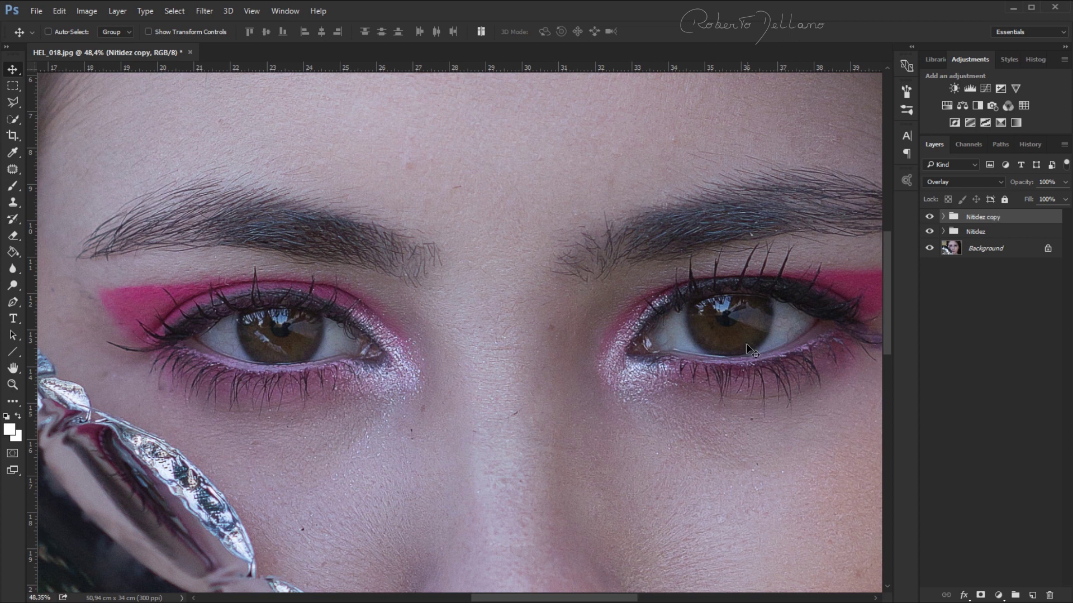
{"action": "key", "text": "ctrl+j"}
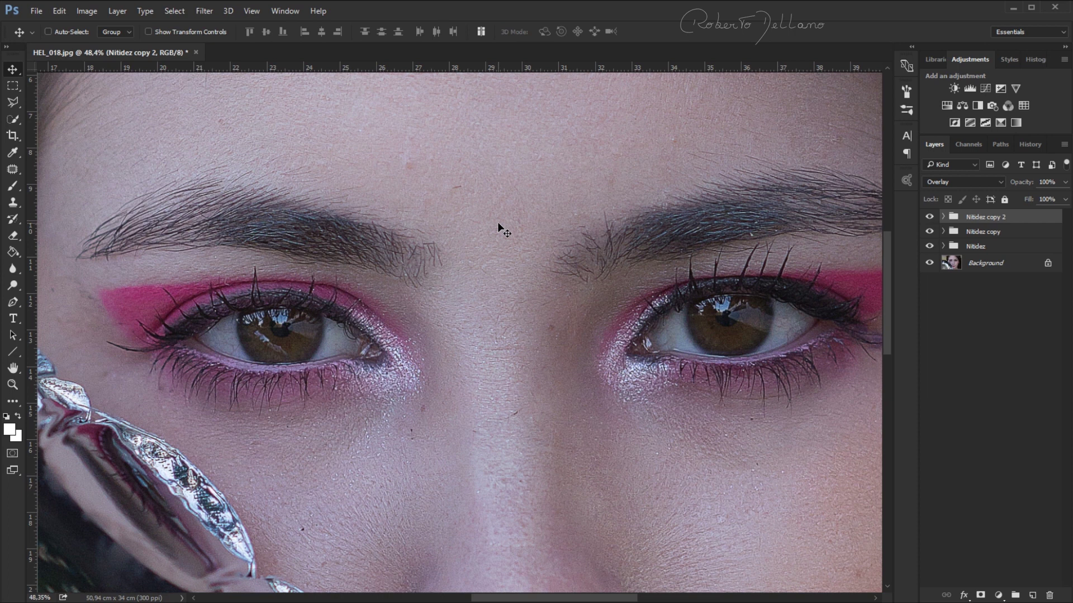
{"action": "key", "text": "Delete"}
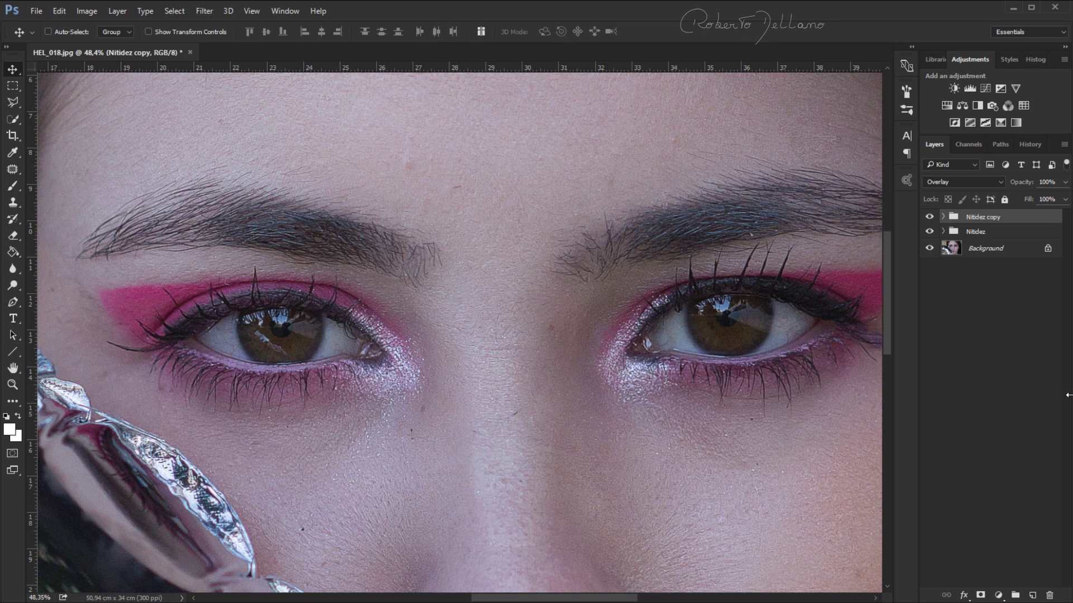
Compare the Background alone with the sharpened result of both Nitidez groups, and deselect all layers
{"action": "left_click", "coordinate": [930, 249], "text": "alt"}
{"action": "left_click", "coordinate": [930, 249], "text": "alt"}
{"action": "left_click", "coordinate": [933, 268]}
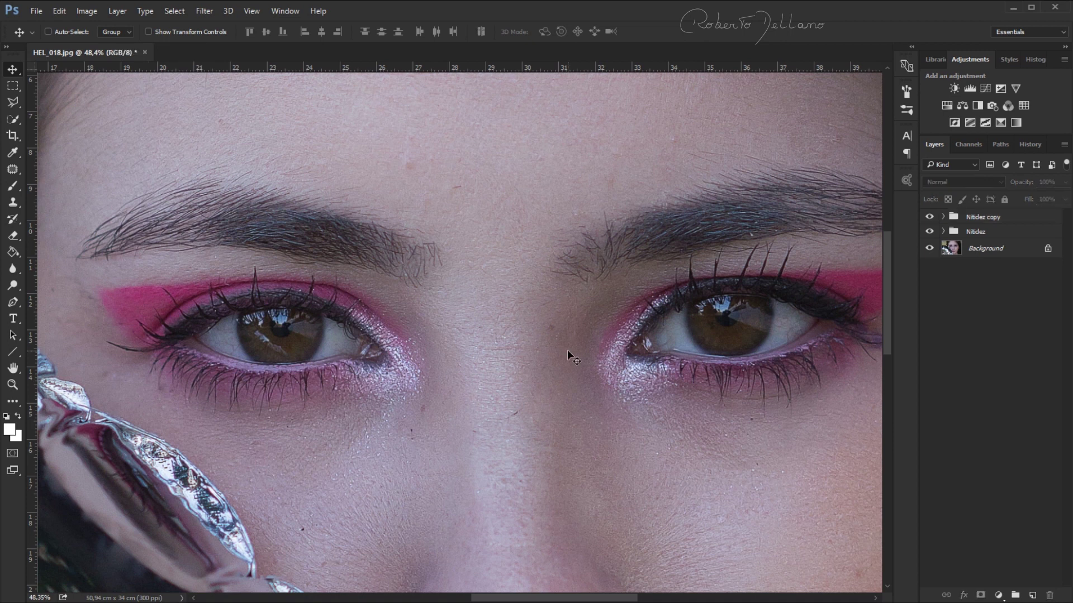